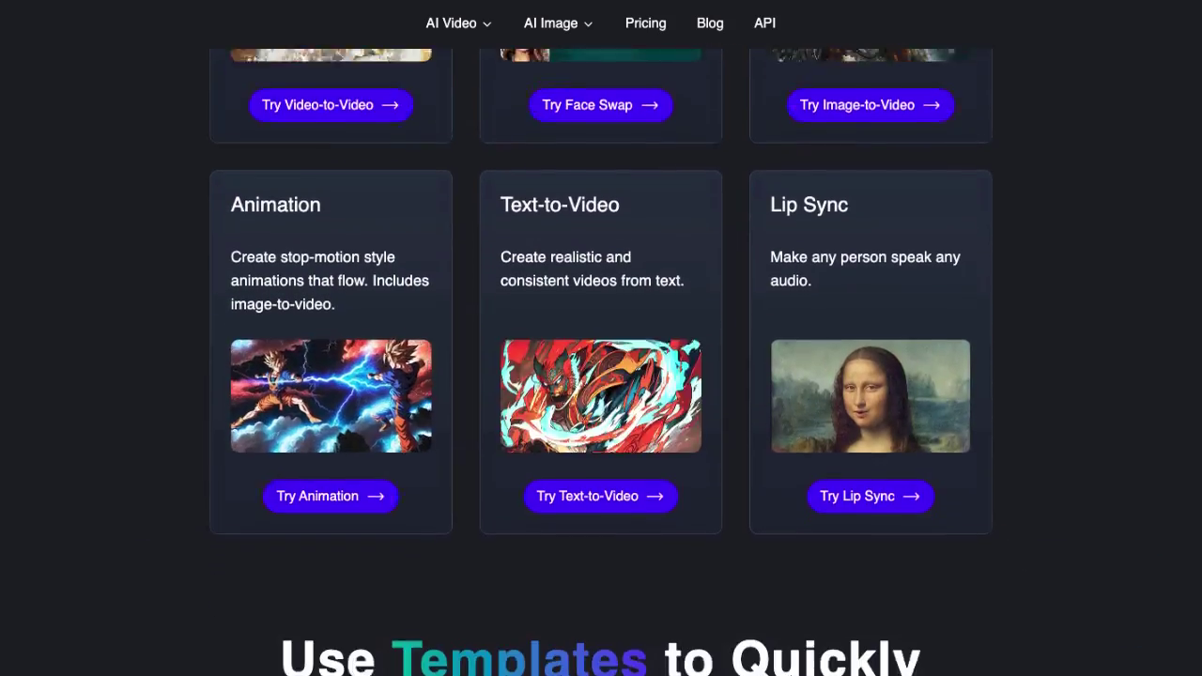
- Review the Free, Creator, Pro and Business plans (up to $249) on the Pricing page
scroll(1009, 210, up, 7)
scroll(1009, 211, up, 10)
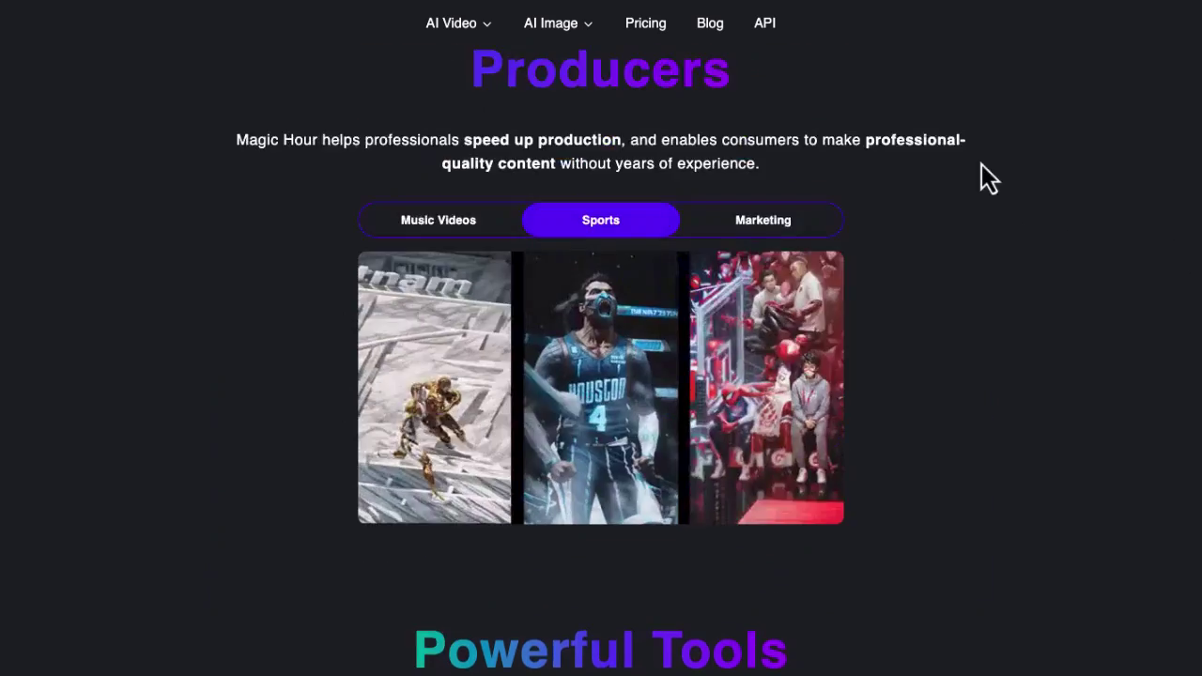
click(642, 28)
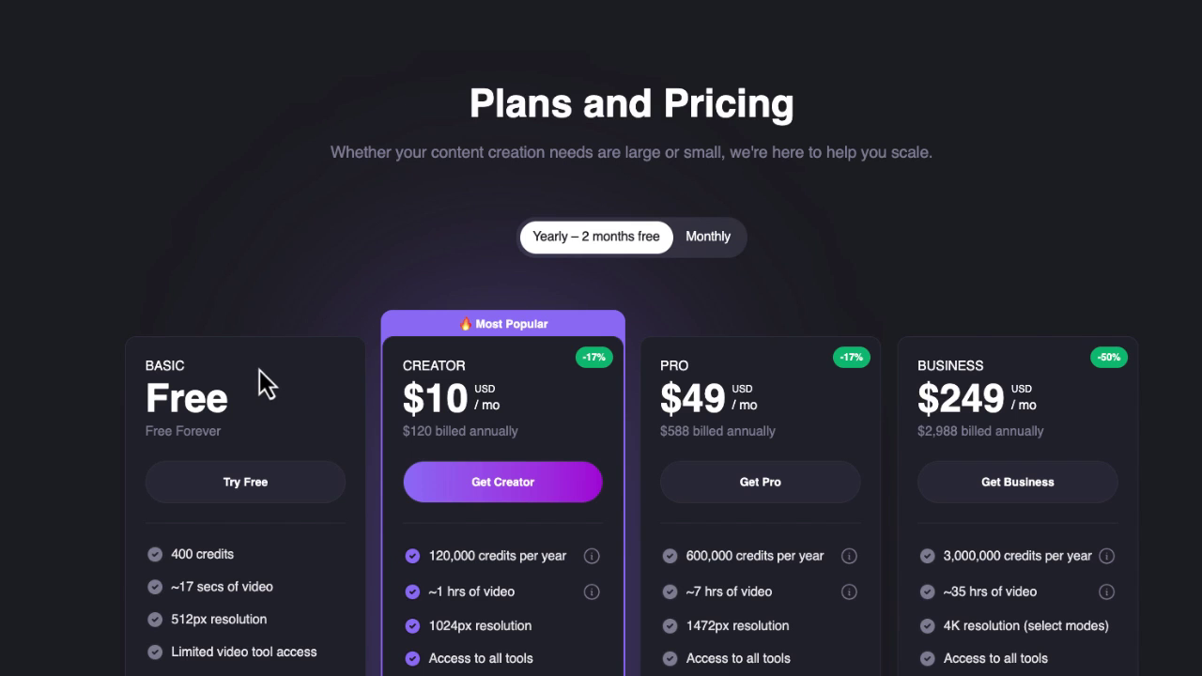
scroll(259, 370, down, 3)
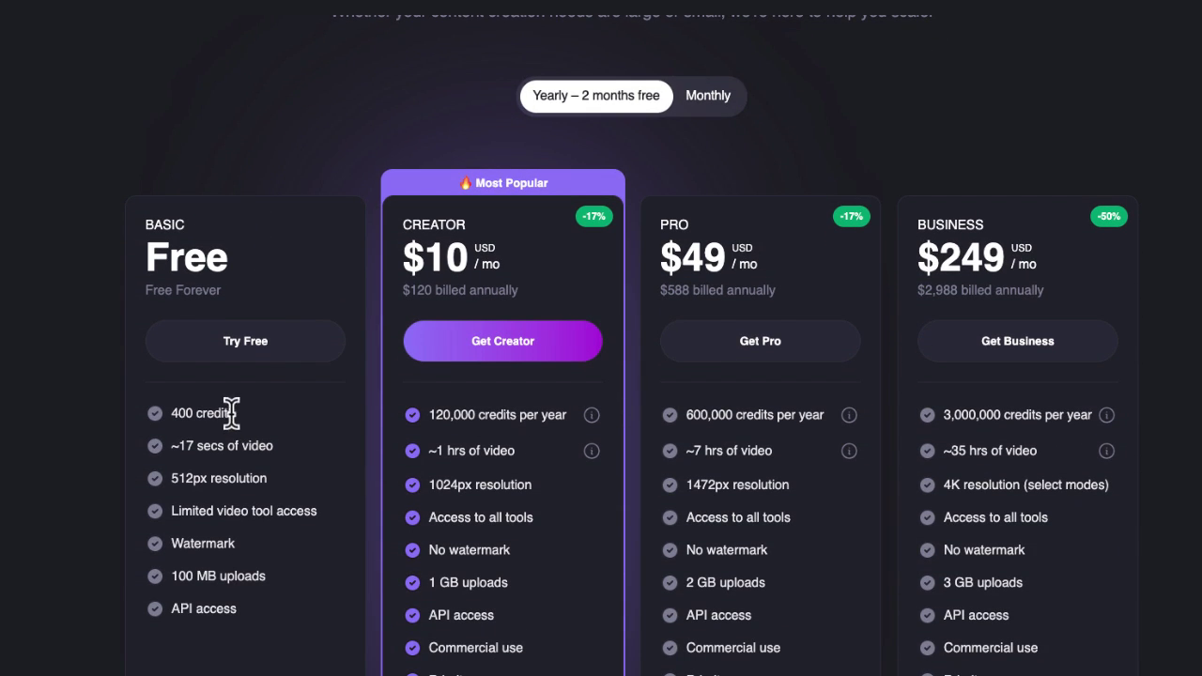
scroll(238, 418, up, 3)
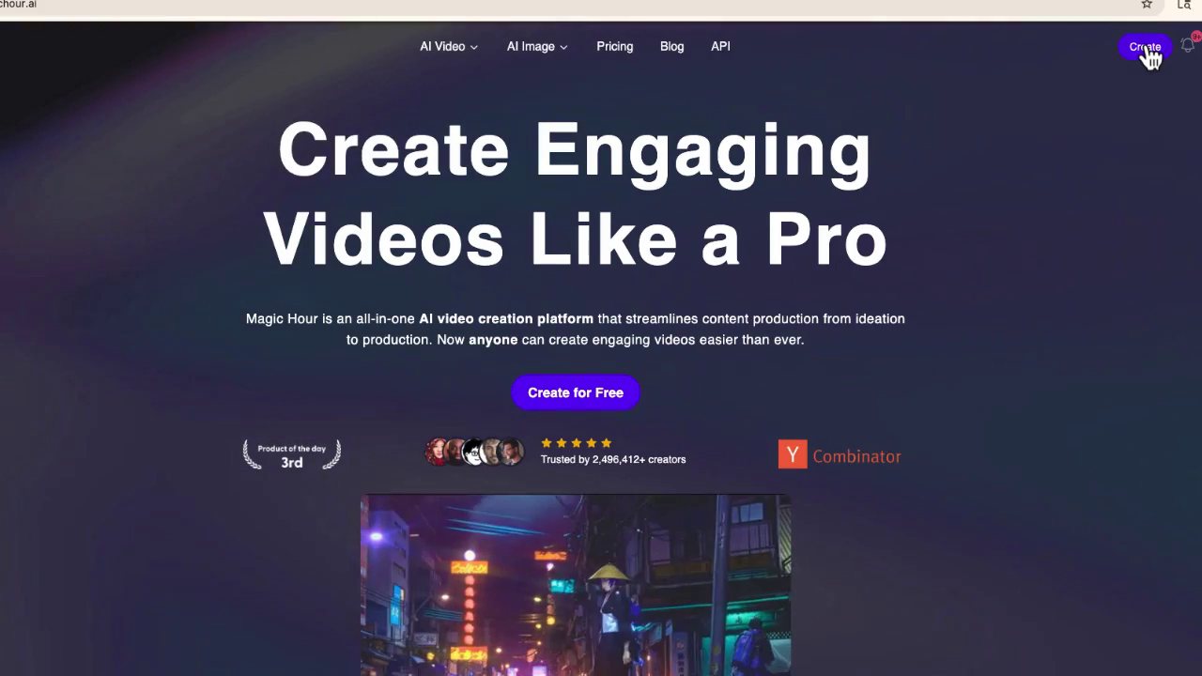
- Go to the Create dashboard and open the AI GIF Generator tool
click(1145, 49)
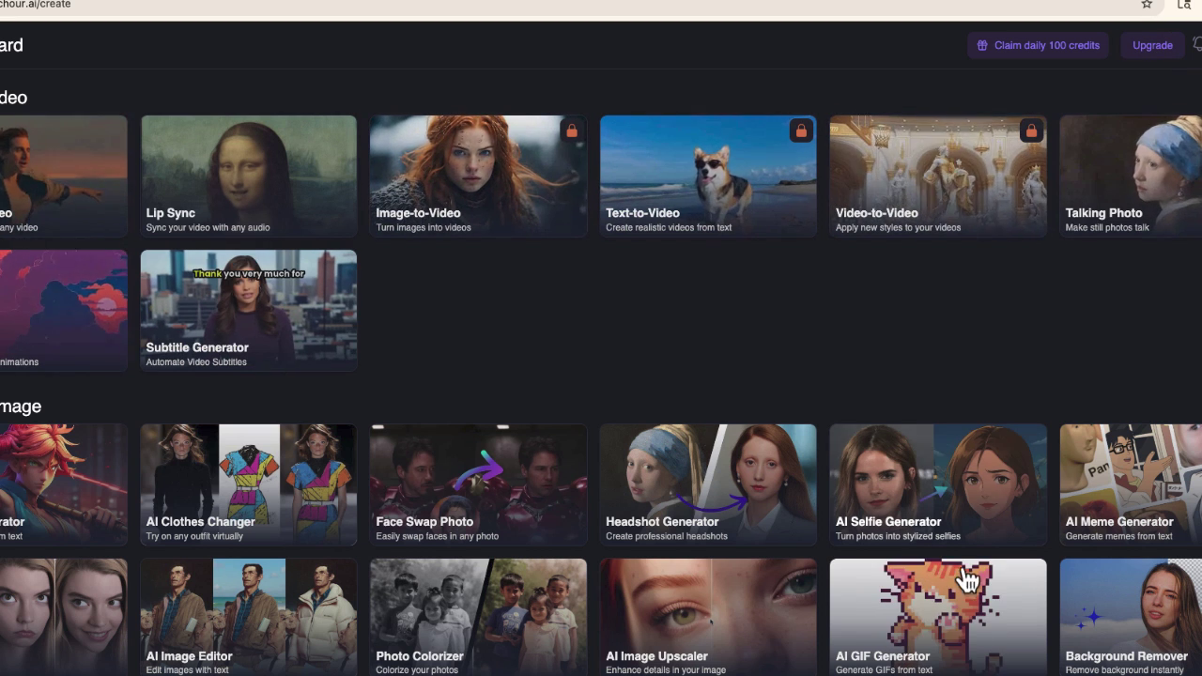
click(977, 656)
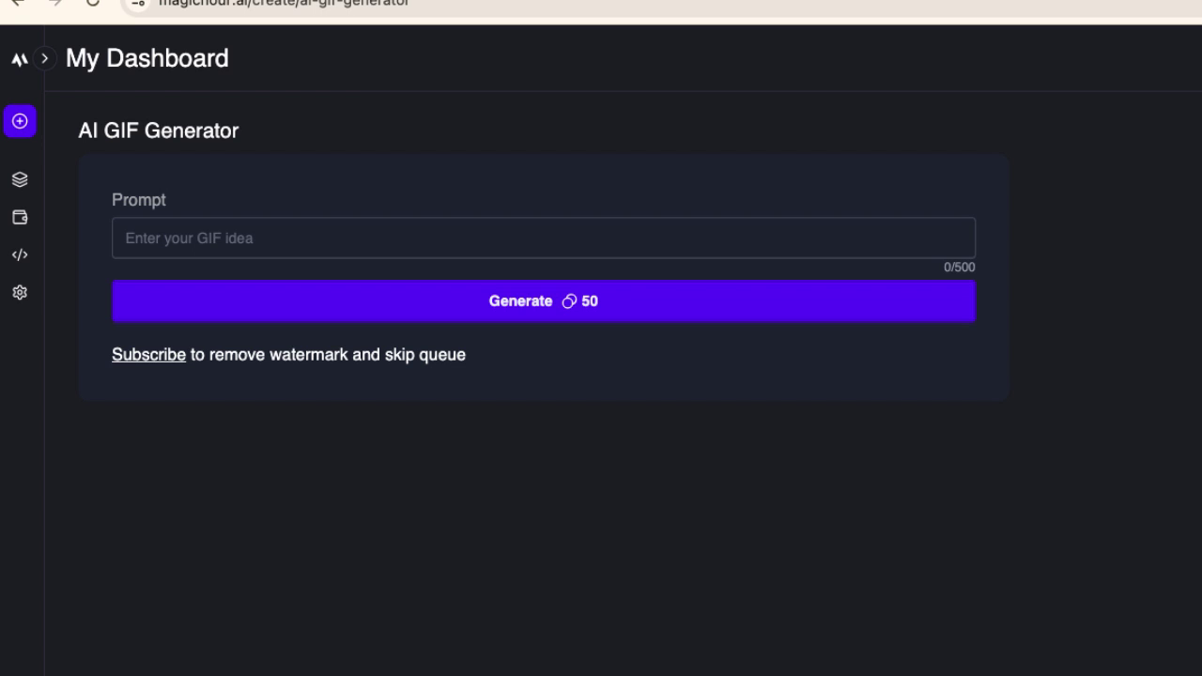
- Generate a GIF from the prompt 'A dancing overweight bulldog wearing sunglasses in front of a yellow and purple background'
click(461, 247)
text(A dancing overweight bulldog wearing sunglasses in front of a yellow and purple background)
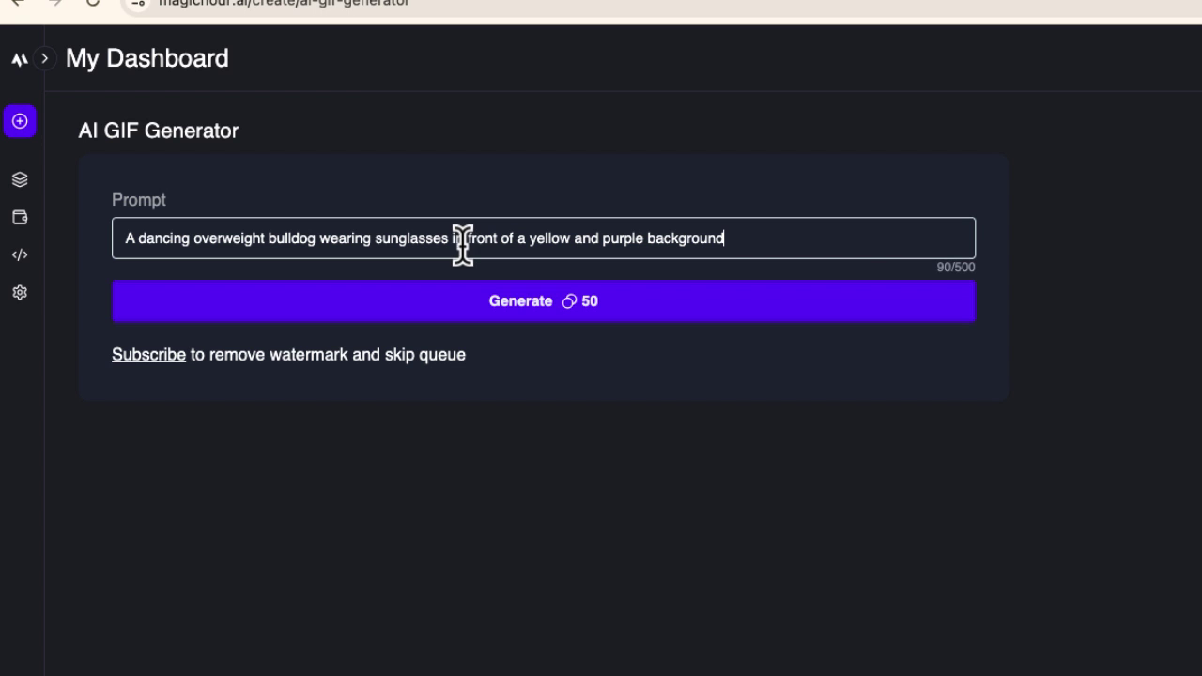
click(594, 316)
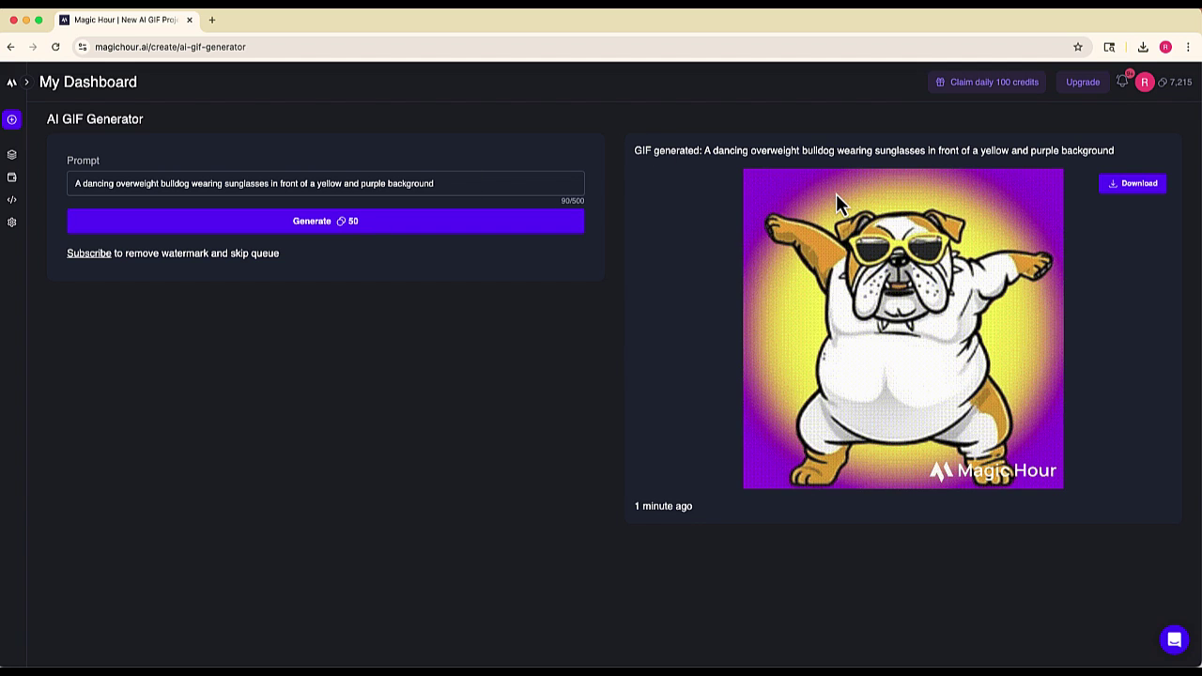
- Download the bulldog GIF, step through its frames in Preview, then close the viewer
click(1131, 184)
click(1014, 80)
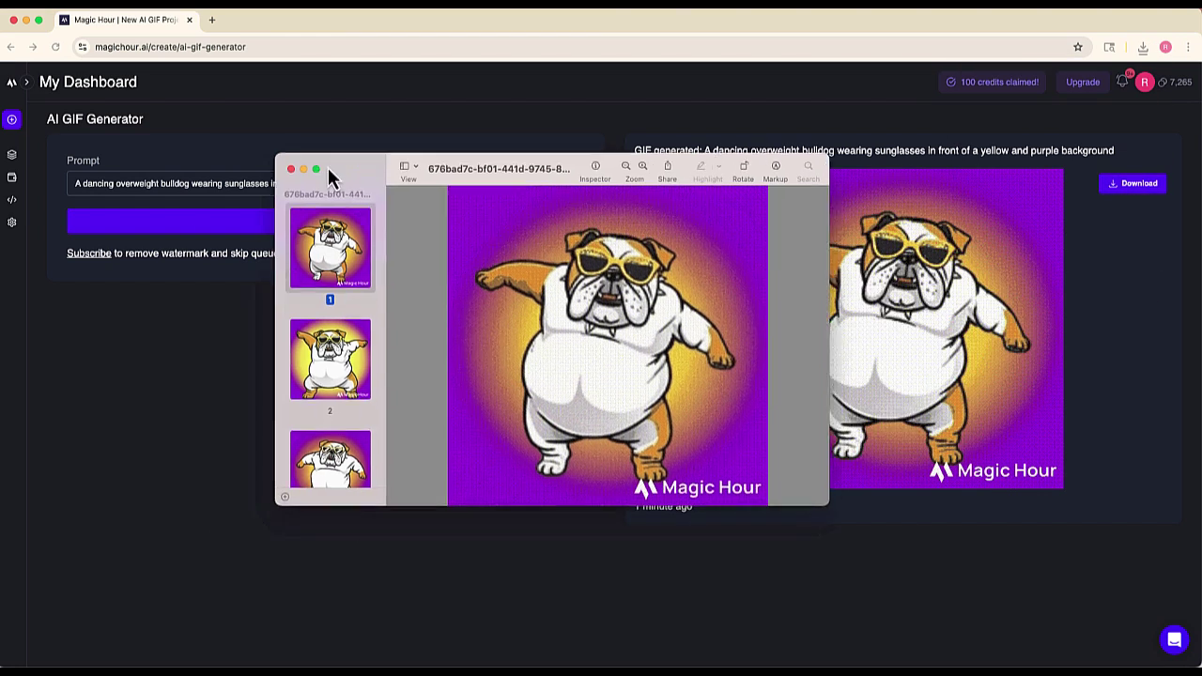
drag(329, 170, 188, 163)
key(Down)
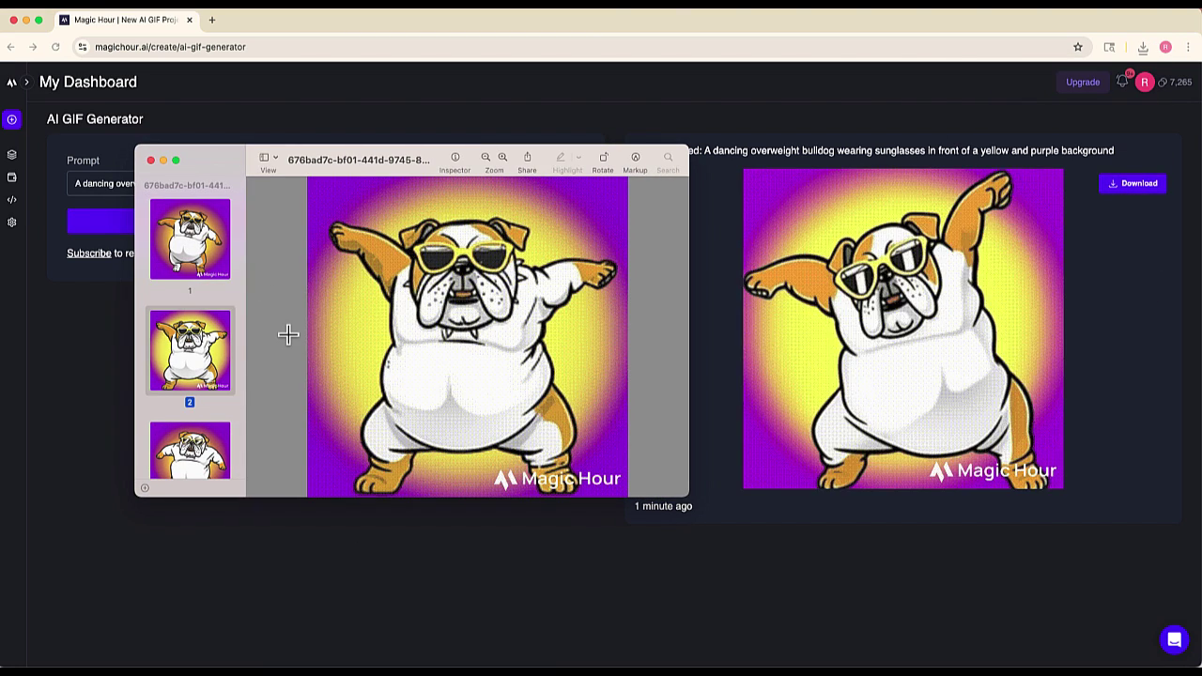
click(183, 450)
click(194, 392)
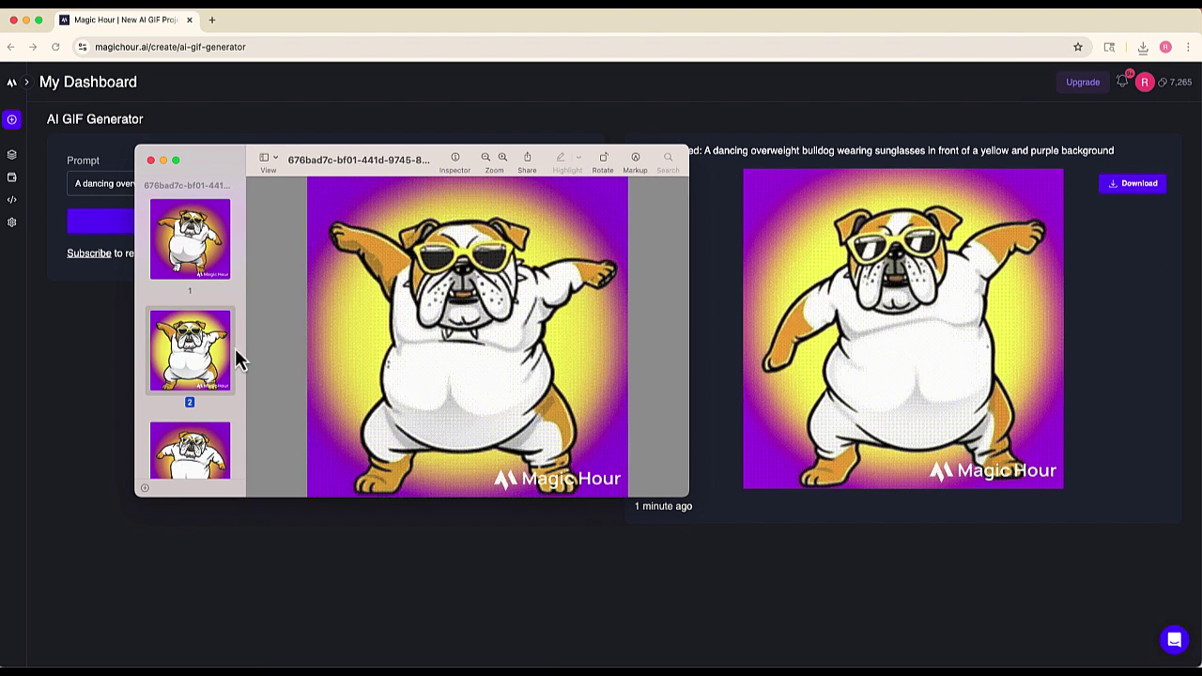
click(150, 161)
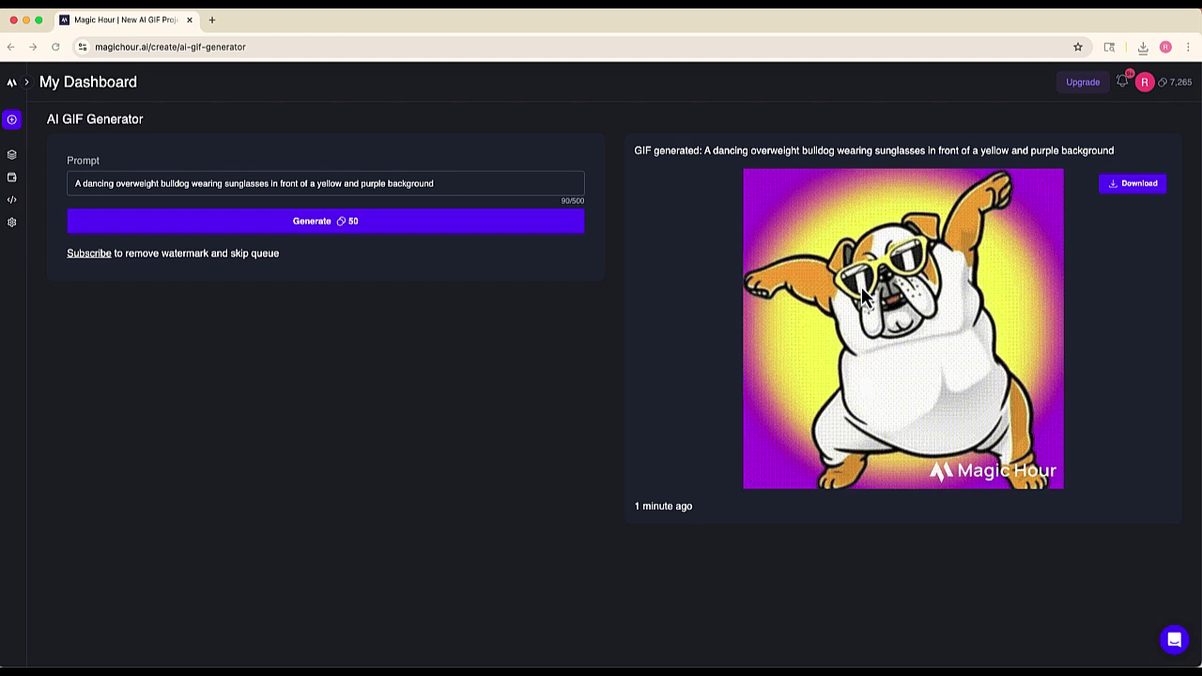
- Replace the bulldog prompt with the pasted pixel-art singer-turning-into-cat 'Eras Mode' prompt and generate
triple_click(435, 183)
key(BackSpace)
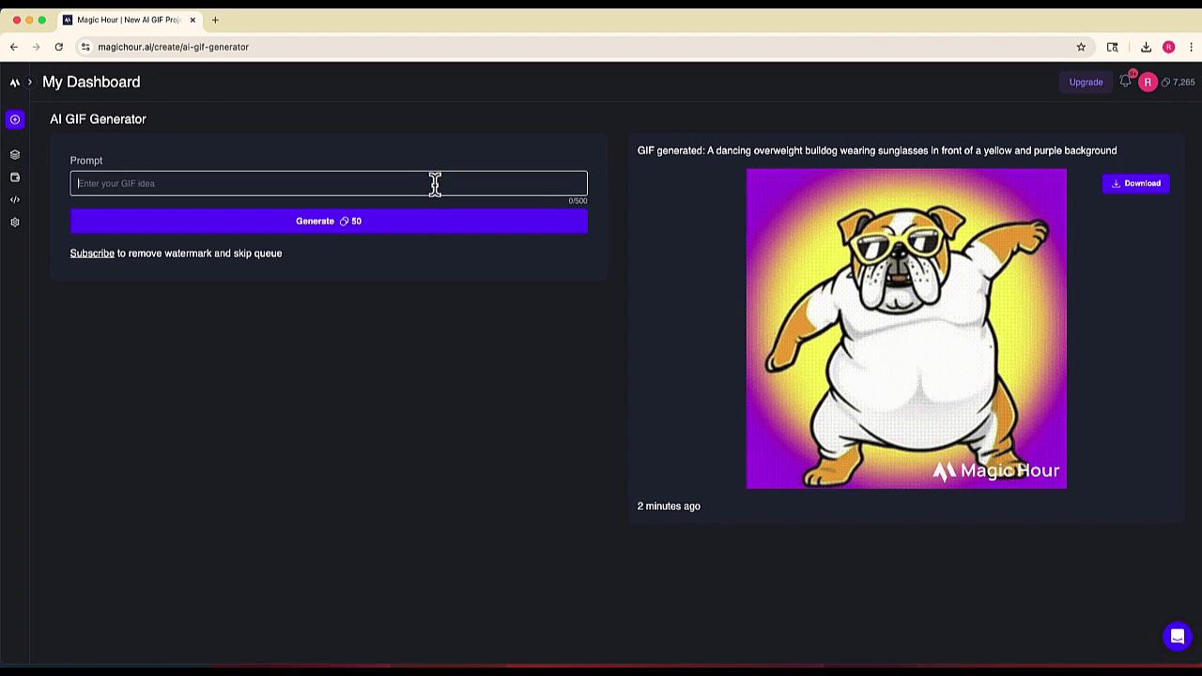
text(Animate a pixel art Taylor Swift standing in spotlight. She twirls once, sparkles flash, and she transforms into a cute pixel cat with a pink mic. Background: retro stage with pastel lights. Add fun text that flashes "Eras Mode: Catified" as the loop restarts. Keep the style 8-bit, colorful, and whimsical)
click(456, 227)
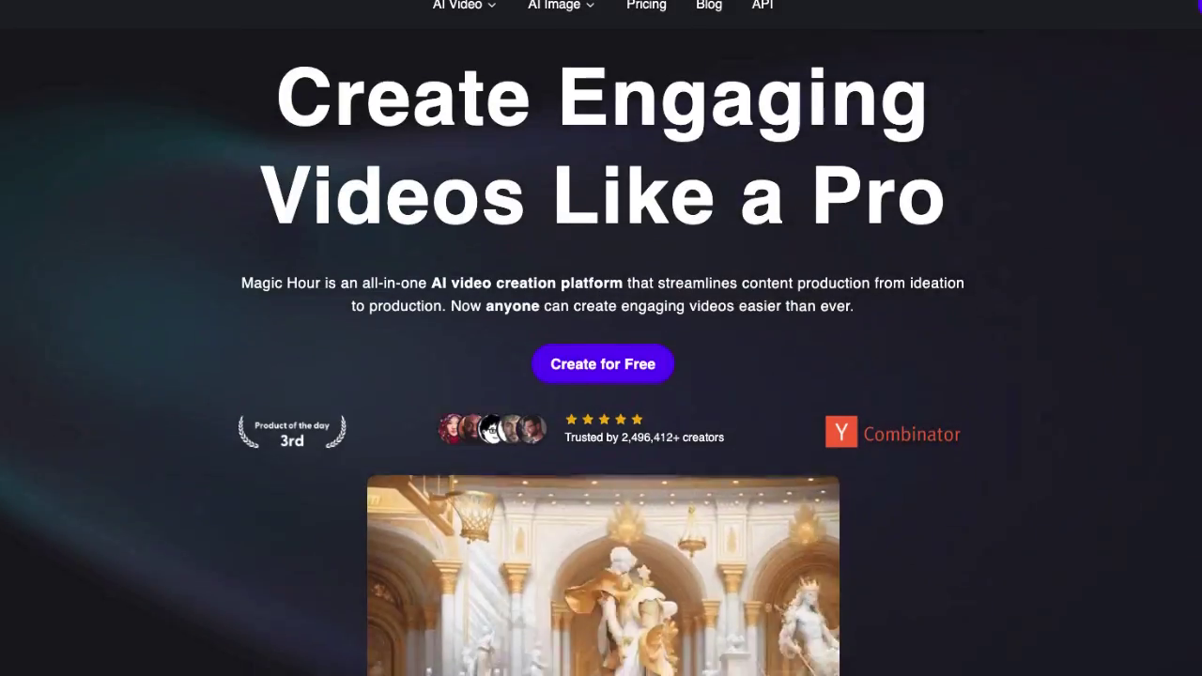
scroll(601, 338, down, 3)
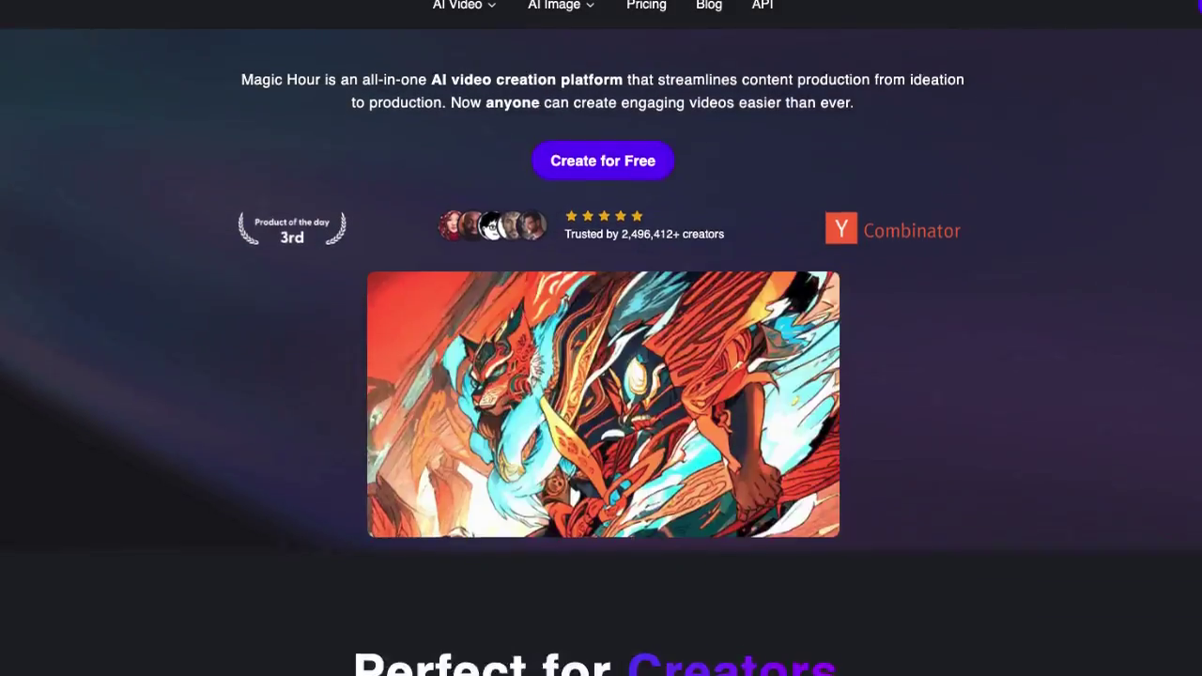
scroll(600, 338, down, 4)
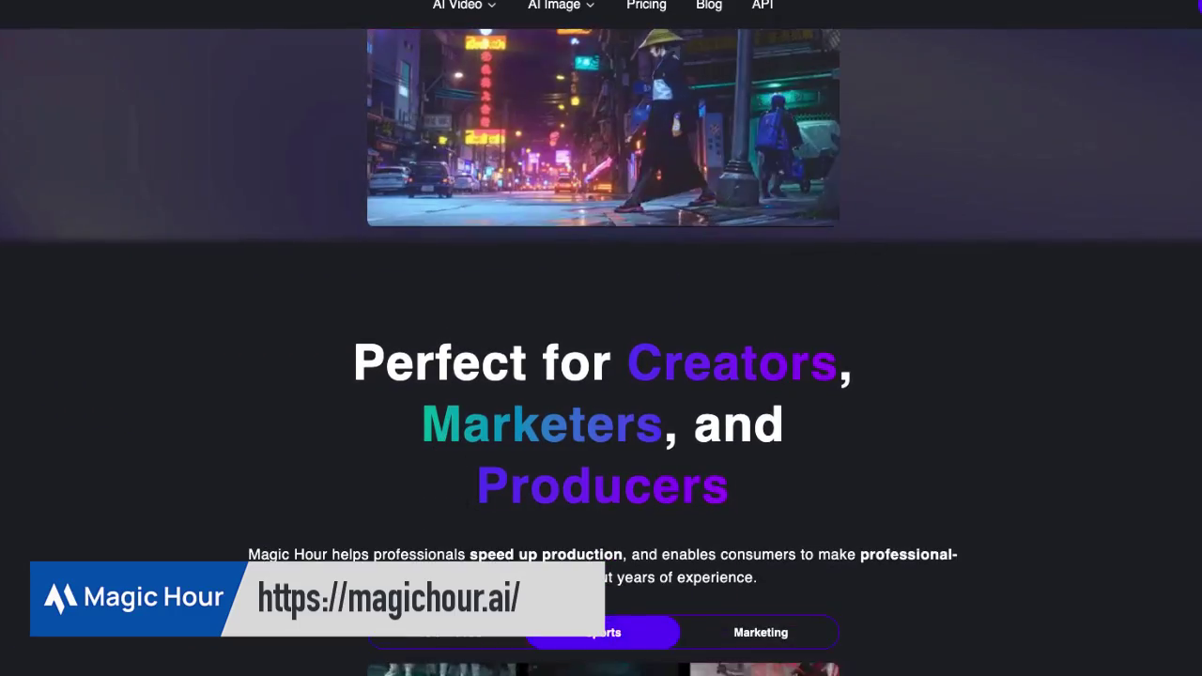
scroll(600, 338, down, 4)
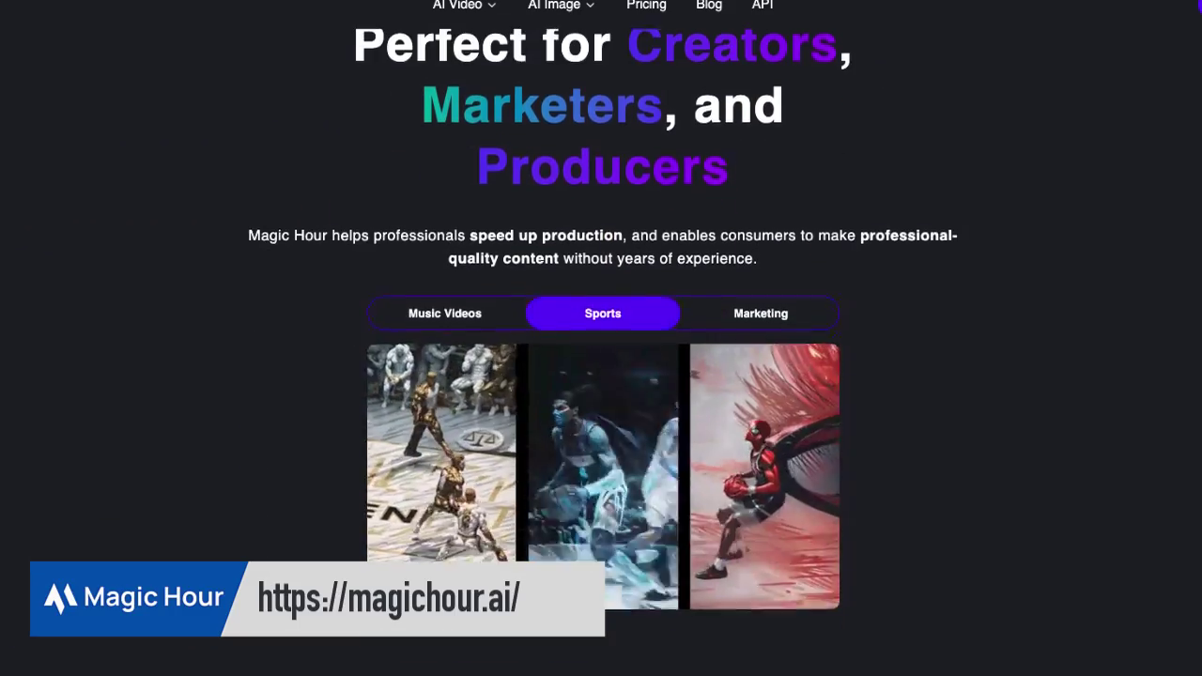
scroll(601, 338, down, 4)
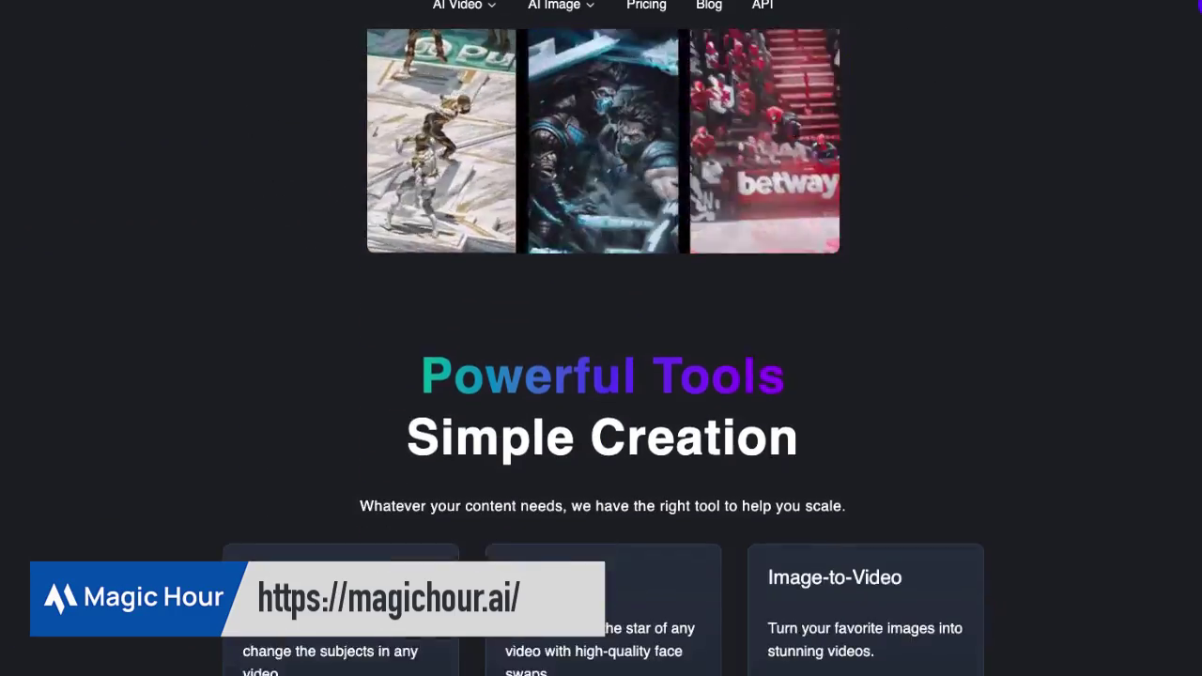
scroll(601, 338, down, 4)
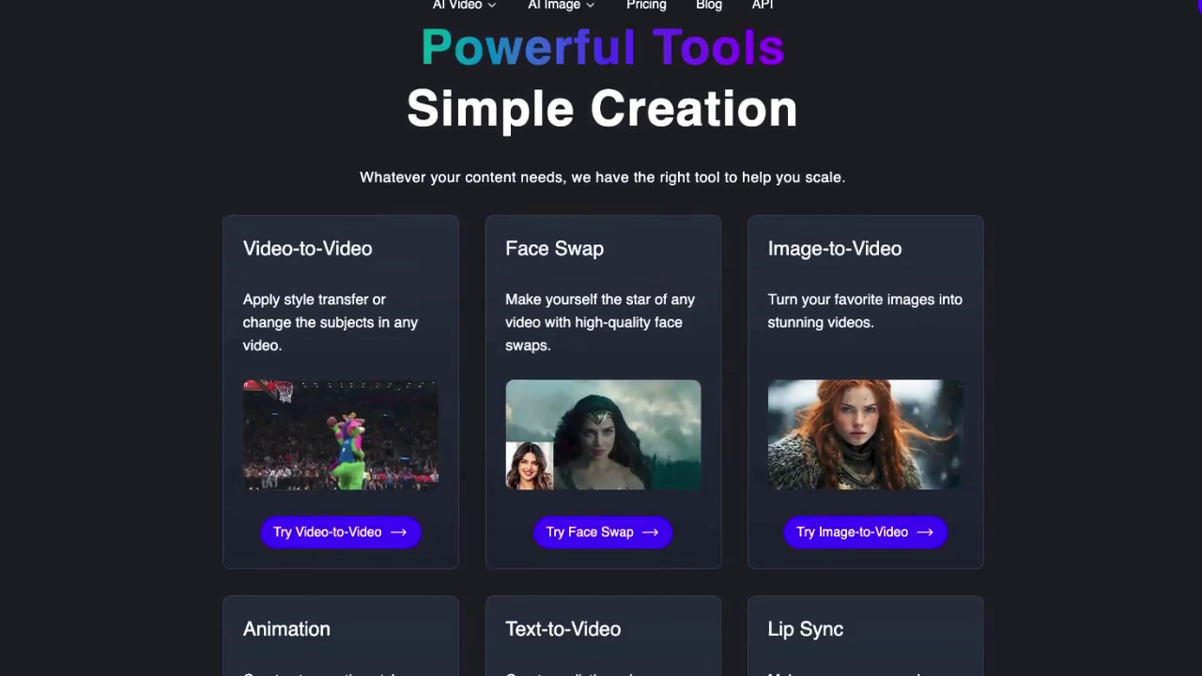
scroll(601, 338, down, 5)
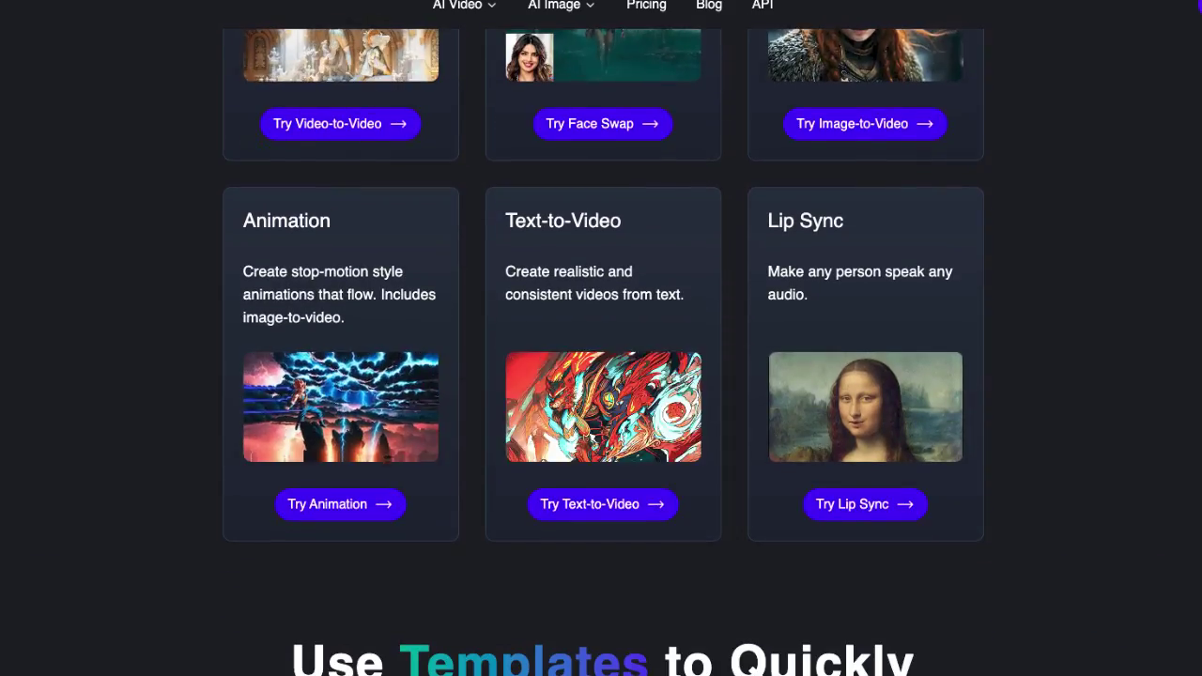
scroll(600, 338, down, 4)
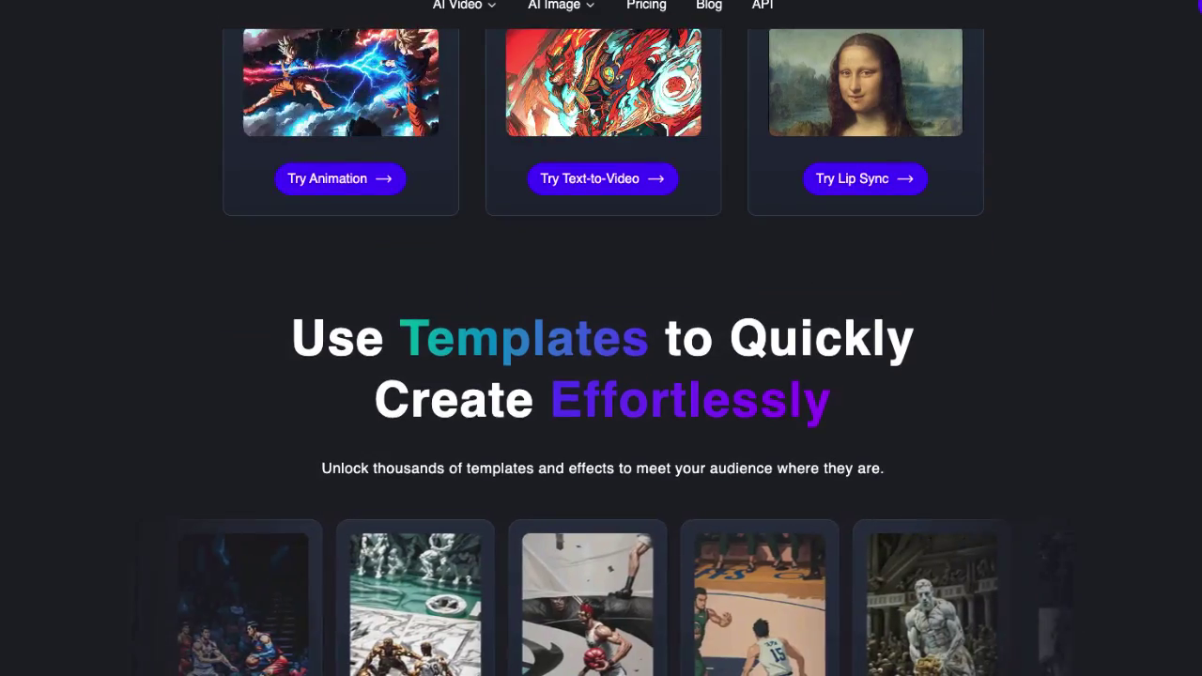
scroll(601, 338, up, 5)
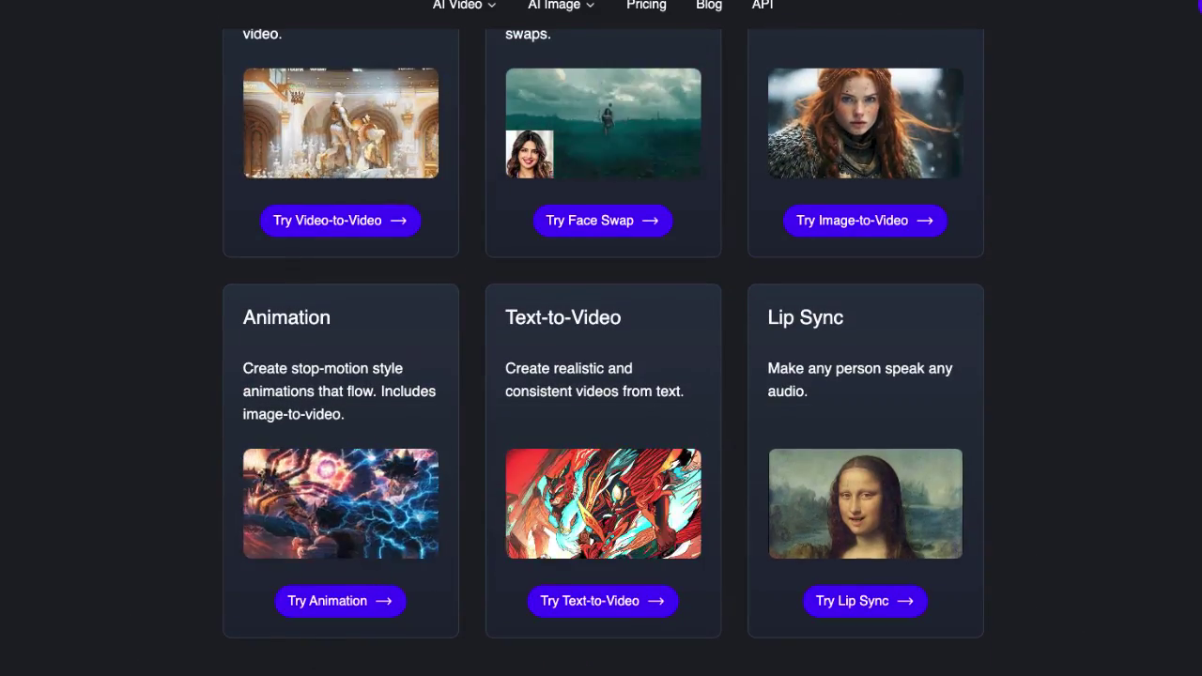
scroll(601, 338, up, 2)
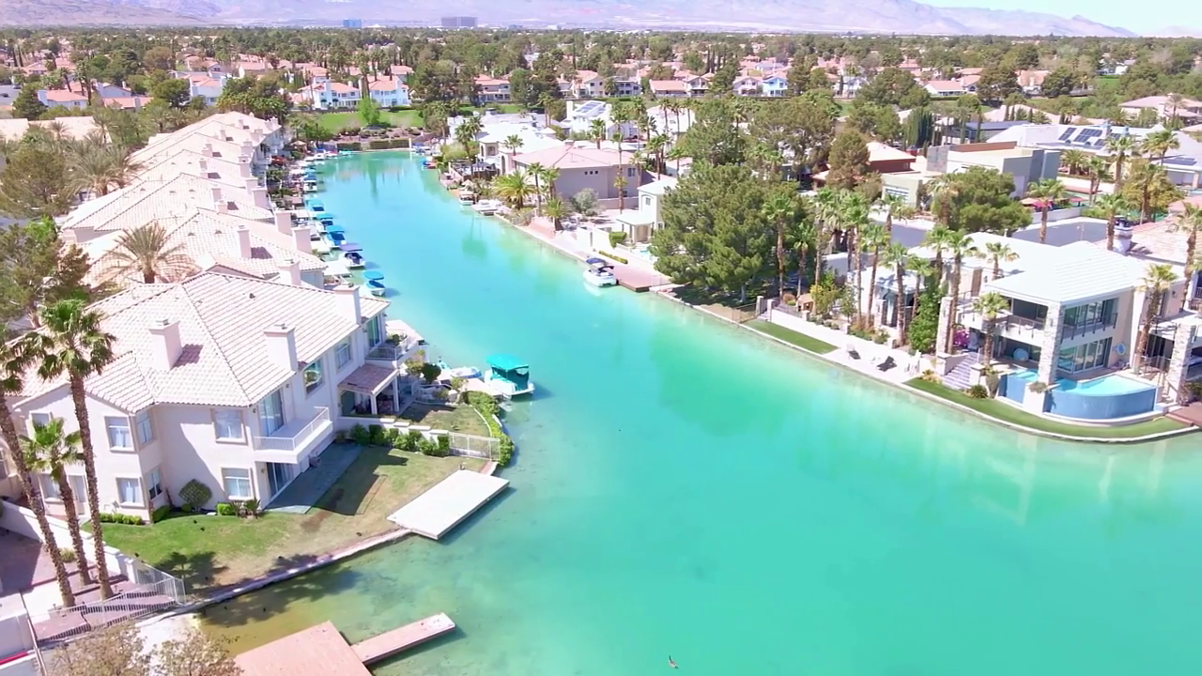